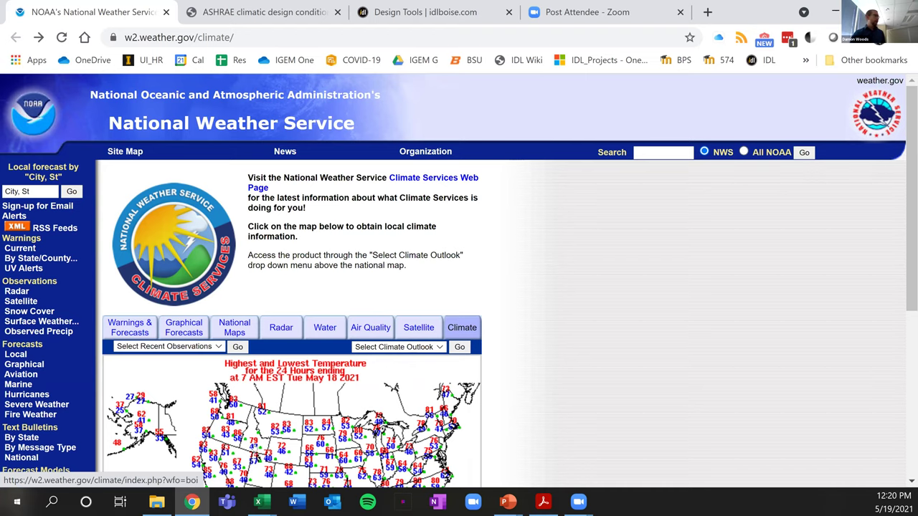
Step: Open the NOWData page for the Boise, ID forecast office and choose monthly summarized data as the product
{"action": "left_click", "coordinate": [253, 445]}
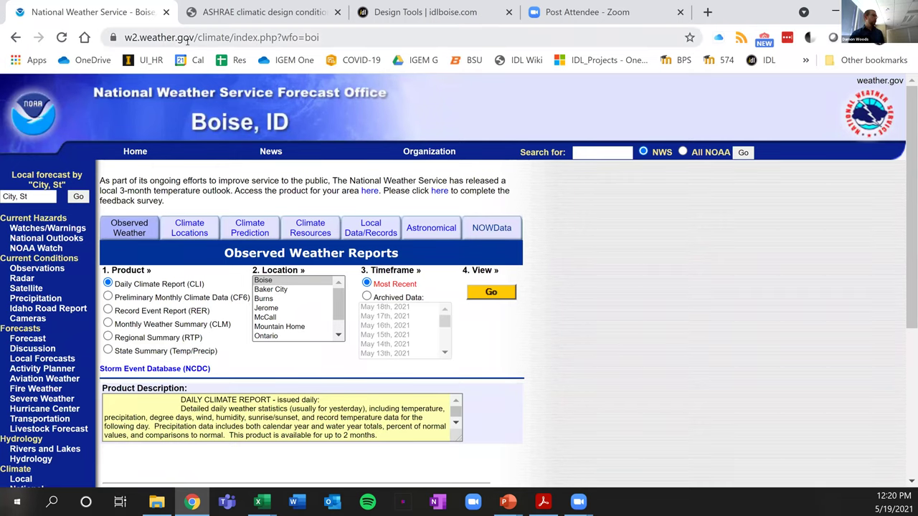
{"action": "left_click", "coordinate": [492, 227]}
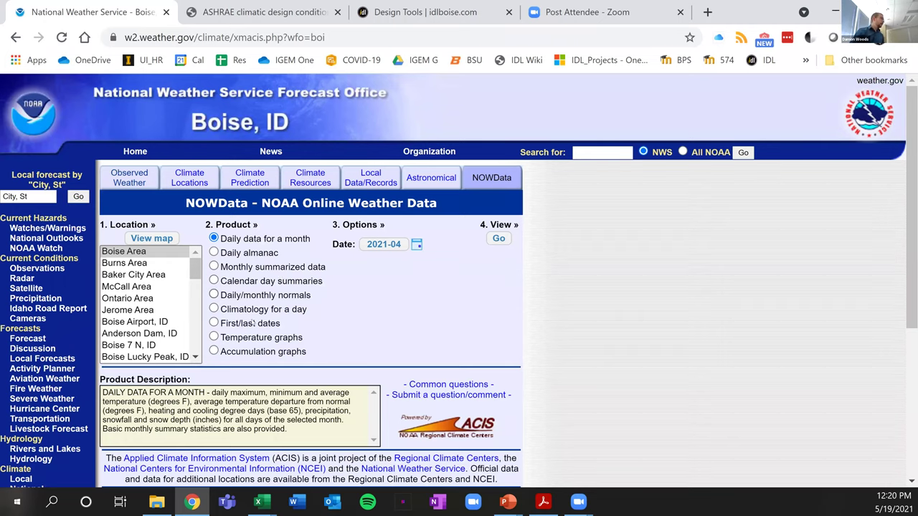
{"action": "left_click", "coordinate": [253, 269]}
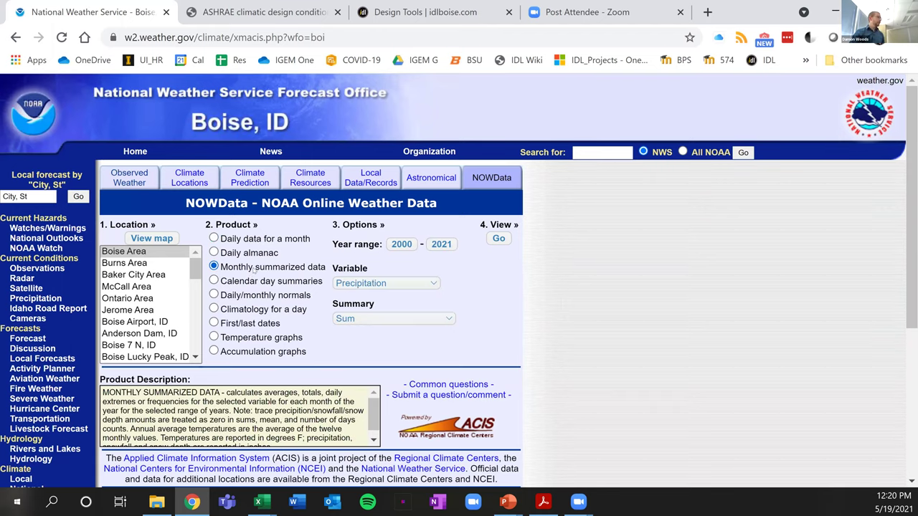
Step: Set the variable to HDD base 65, generate the Boise Area monthly table, and review its yearly rows and summary statistics
{"action": "left_click", "coordinate": [434, 284]}
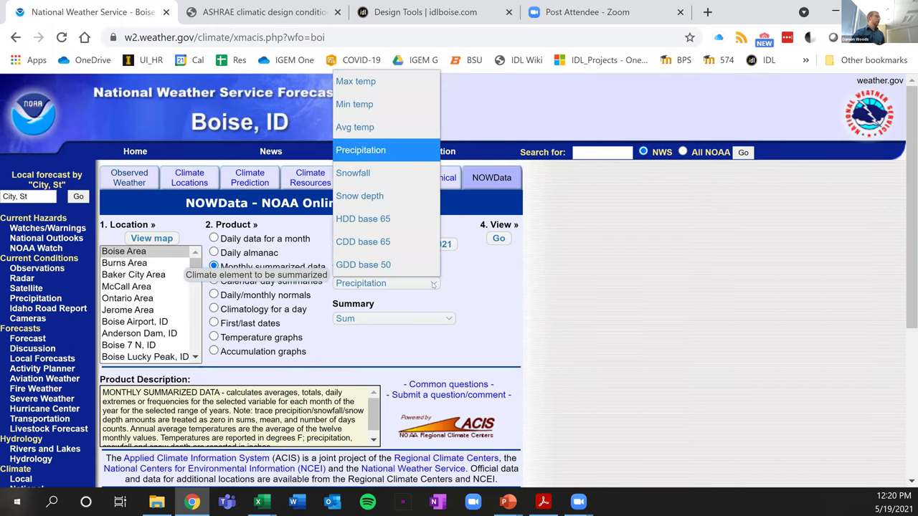
{"action": "left_click", "coordinate": [381, 225]}
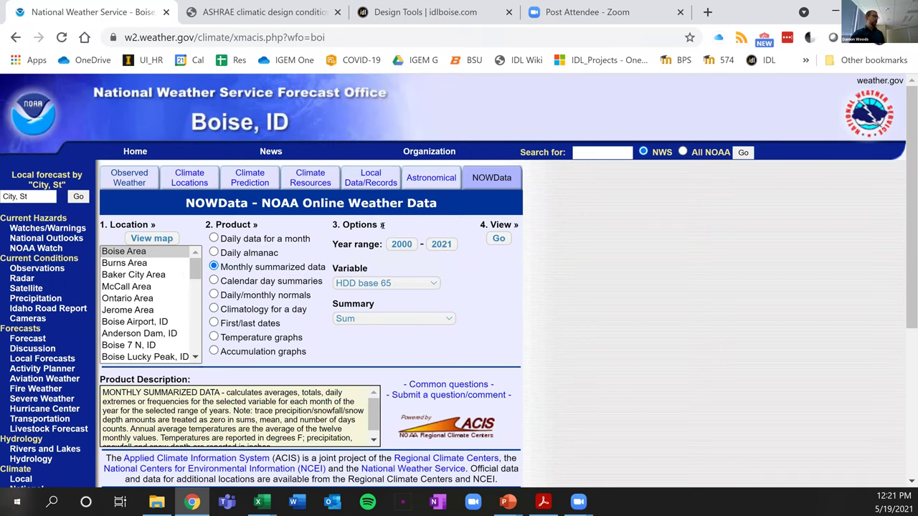
{"action": "left_click", "coordinate": [499, 238]}
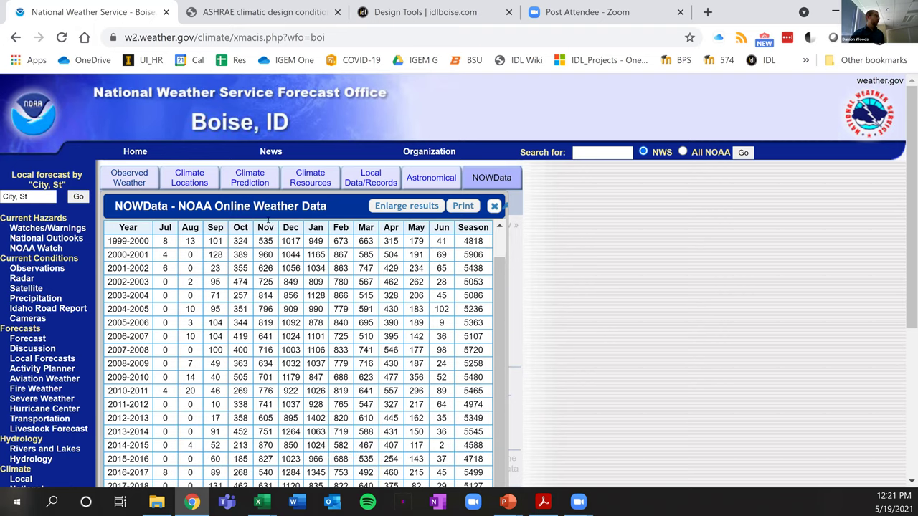
{"action": "scroll", "coordinate": [287, 344], "scroll_direction": "down", "scroll_amount": 3}
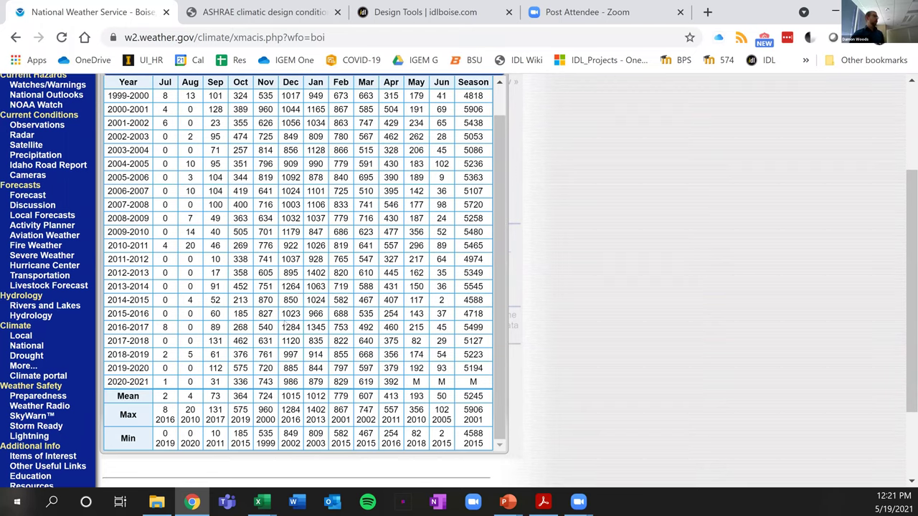
{"action": "scroll", "coordinate": [283, 302], "scroll_direction": "up", "scroll_amount": 1}
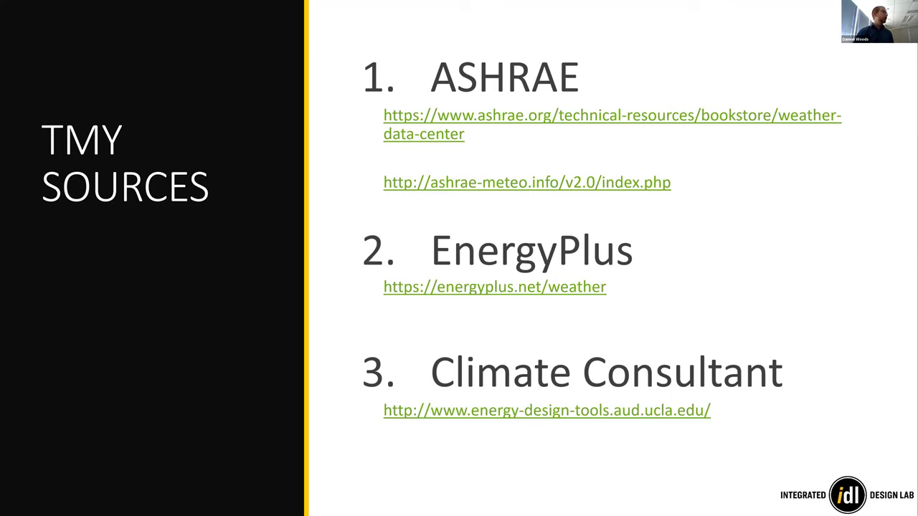
Step: Switch to the ASHRAE climatic design conditions site in Chrome, find weather stations near Boise, and load the BOISE AP station data
{"action": "key", "text": "alt+Tab"}
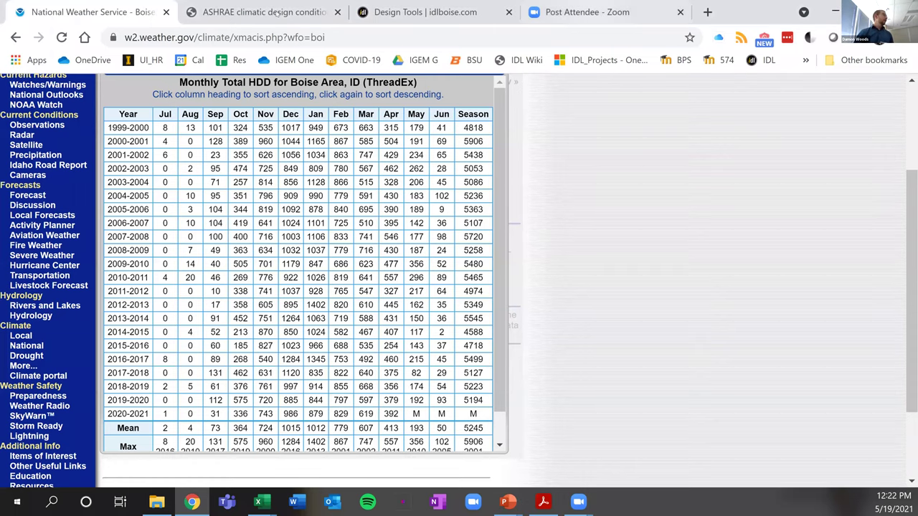
{"action": "left_click", "coordinate": [277, 14]}
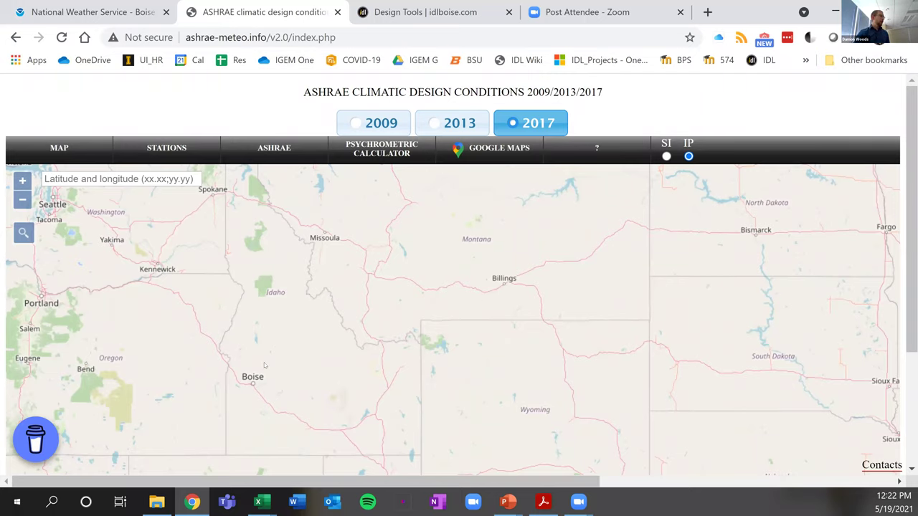
{"action": "left_click", "coordinate": [264, 365]}
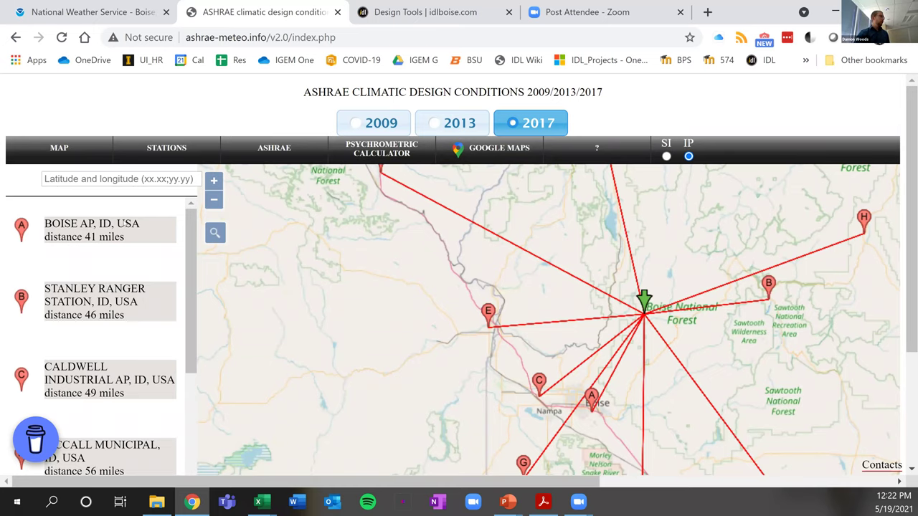
{"action": "left_click", "coordinate": [121, 223]}
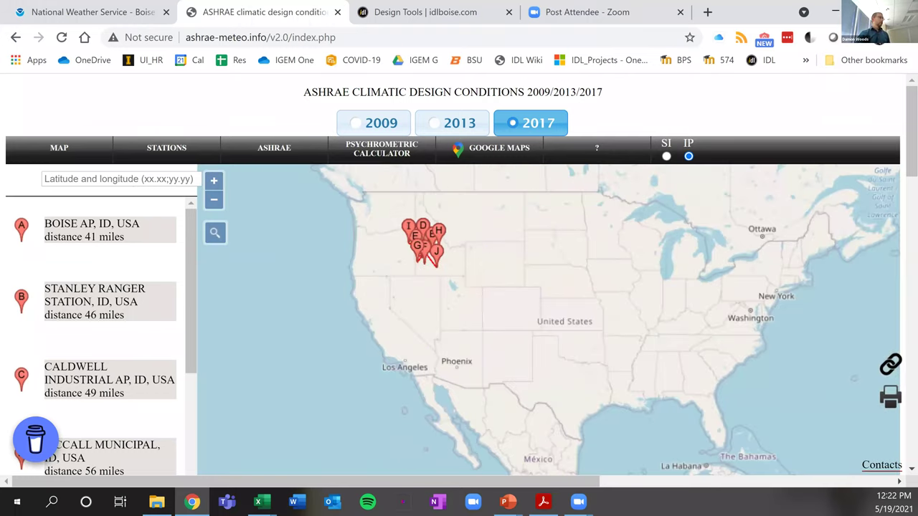
Step: Examine the monthly design temperature, precipitation and solar tables for BOISE AP
{"action": "scroll", "coordinate": [907, 104], "scroll_direction": "down", "scroll_amount": 2}
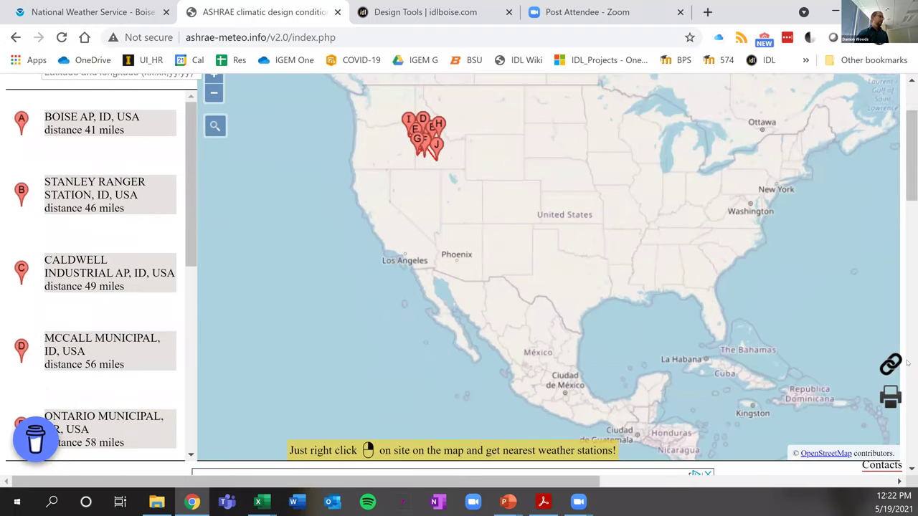
{"action": "left_click", "coordinate": [907, 431]}
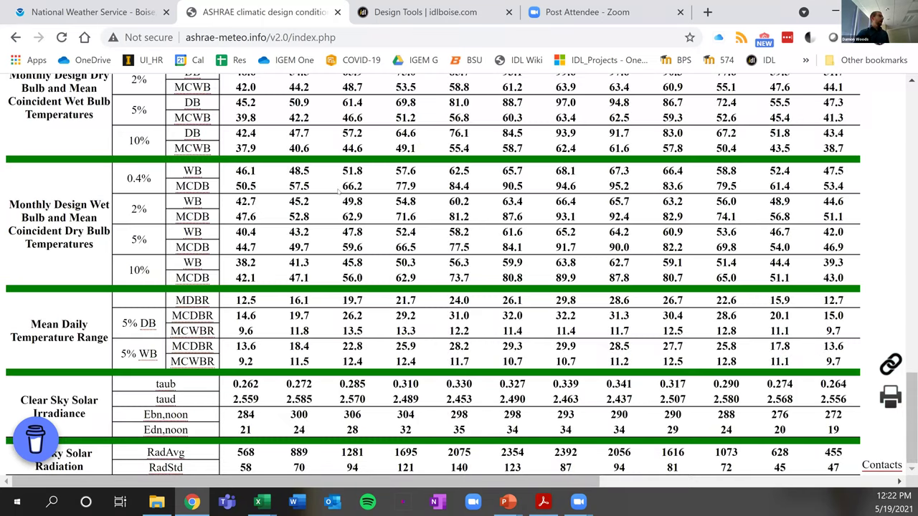
{"action": "scroll", "coordinate": [339, 191], "scroll_direction": "up", "scroll_amount": 2}
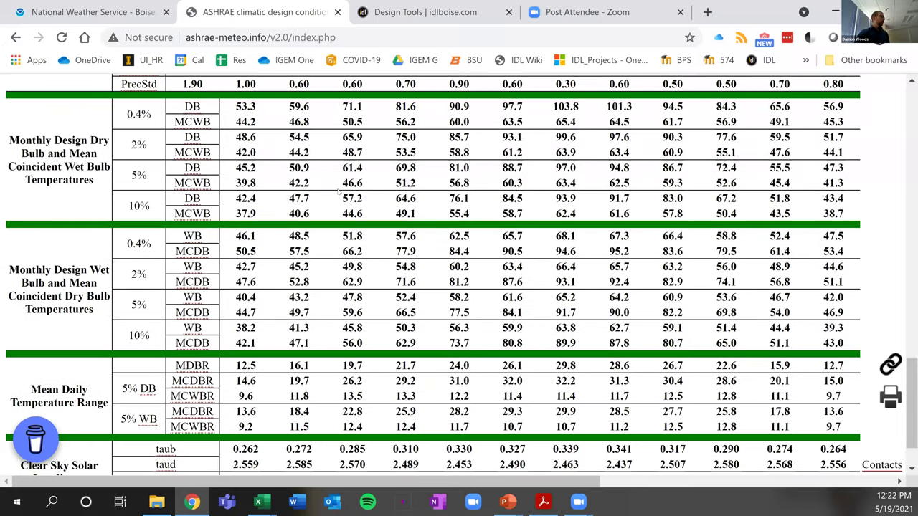
{"action": "scroll", "coordinate": [338, 192], "scroll_direction": "up", "scroll_amount": 1}
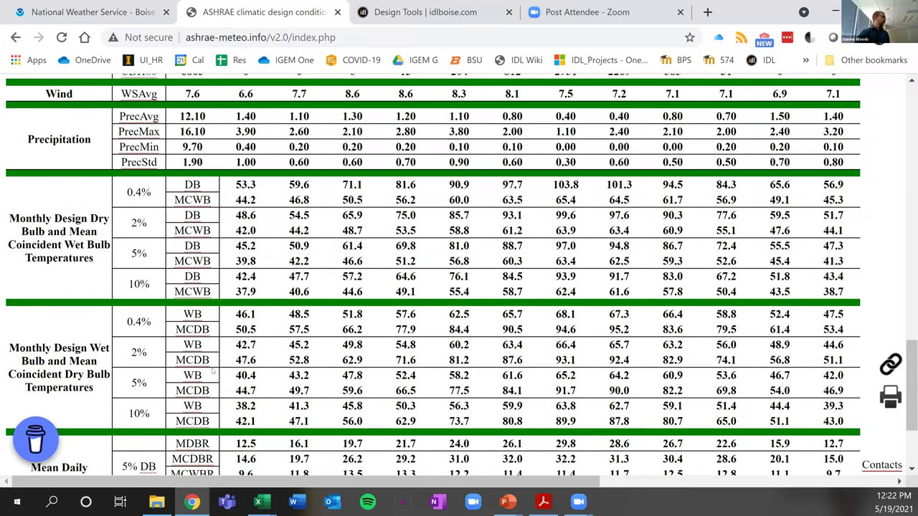
{"action": "scroll", "coordinate": [213, 370], "scroll_direction": "up", "scroll_amount": 15}
{"action": "scroll", "coordinate": [856, 209], "scroll_direction": "up", "scroll_amount": 3}
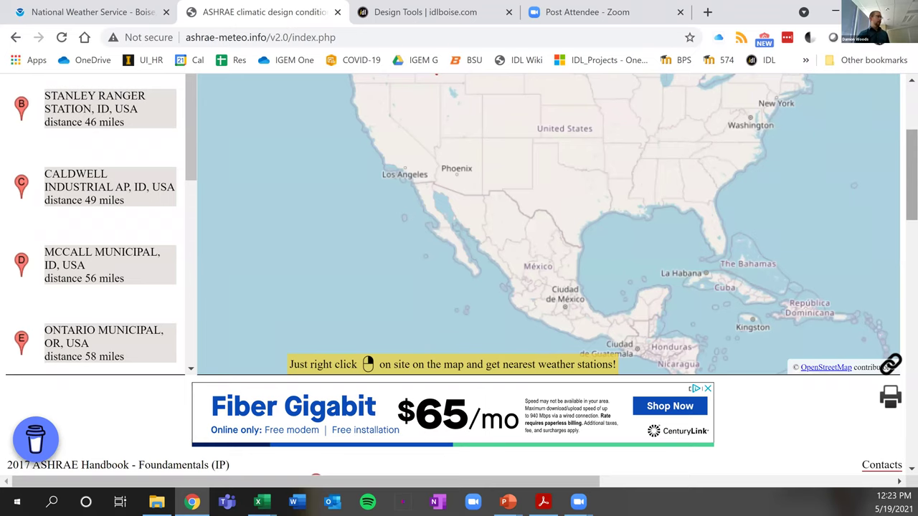
Step: Review BOISE AP's annual heating, cooling and dehumidification design conditions, and return to the station map and edition choices
{"action": "scroll", "coordinate": [381, 159], "scroll_direction": "down", "scroll_amount": 3}
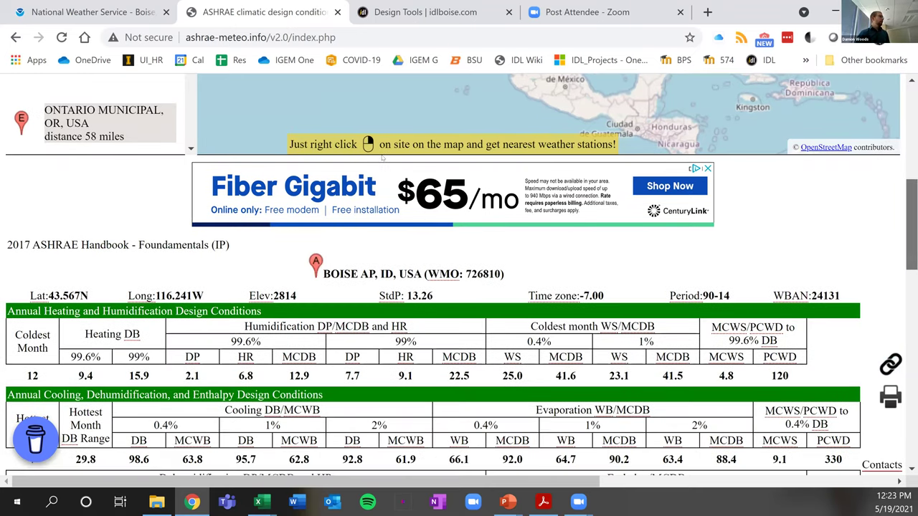
{"action": "scroll", "coordinate": [313, 198], "scroll_direction": "down", "scroll_amount": 2}
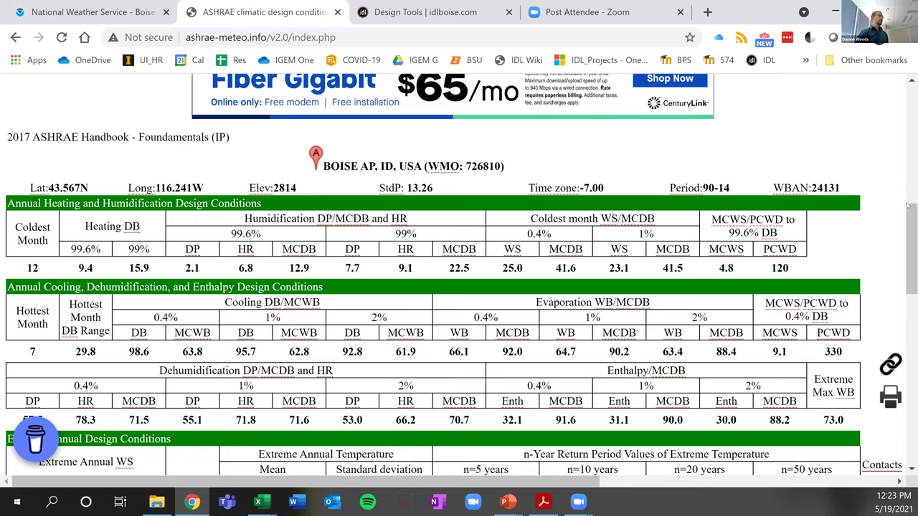
{"action": "scroll", "coordinate": [908, 206], "scroll_direction": "up", "scroll_amount": 1}
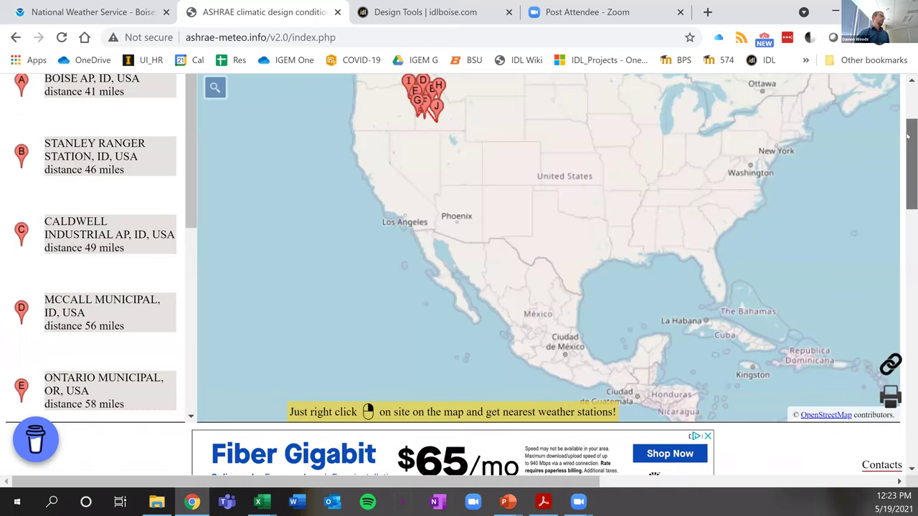
{"action": "scroll", "coordinate": [905, 136], "scroll_direction": "up", "scroll_amount": 5}
{"action": "scroll", "coordinate": [879, 127], "scroll_direction": "up", "scroll_amount": 2}
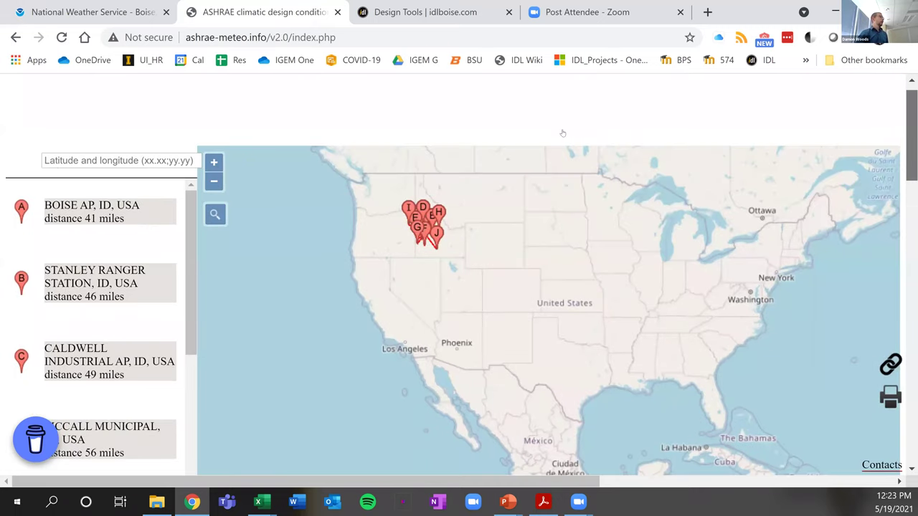
{"action": "scroll", "coordinate": [549, 125], "scroll_direction": "up", "scroll_amount": 1}
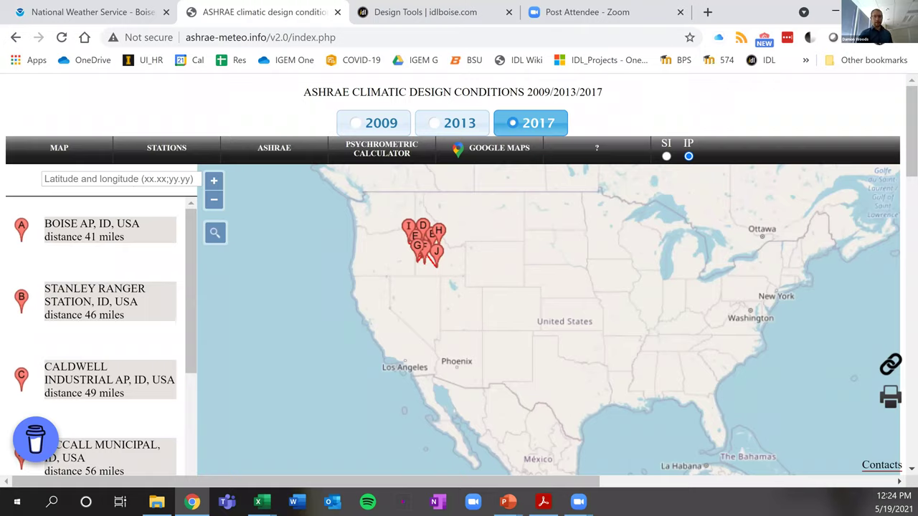
Step: Switch to the PowerPoint slideshow and advance from the TMY Sources slide through the slides on extracting bin data to slide 22
{"action": "key", "text": "alt+Tab"}
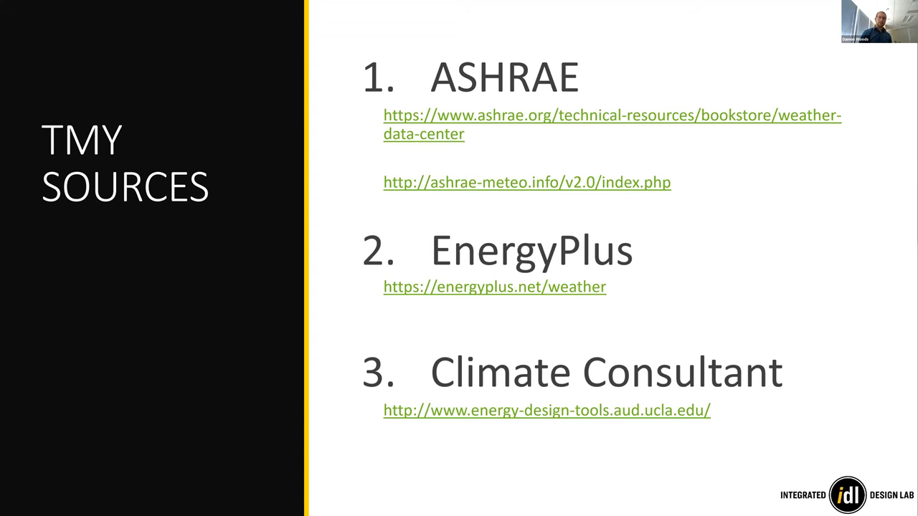
{"action": "key", "text": "Right"}
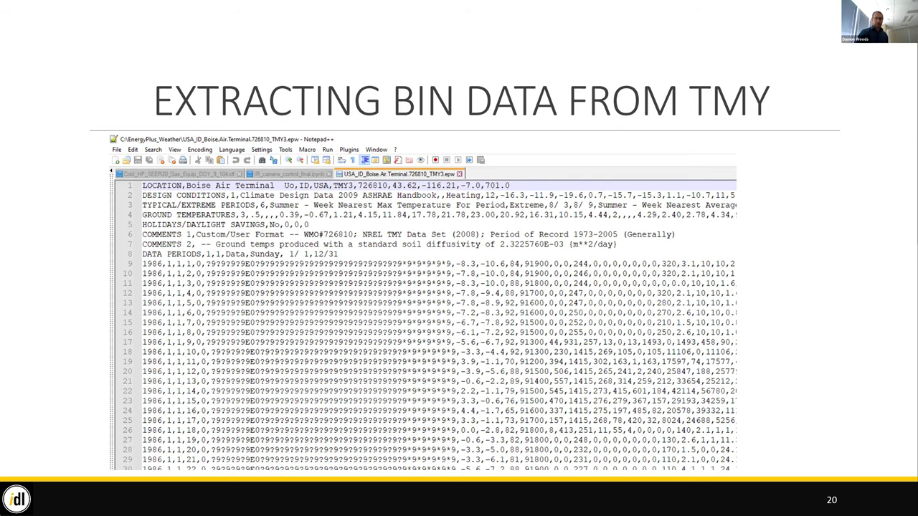
{"action": "key", "text": "Right"}
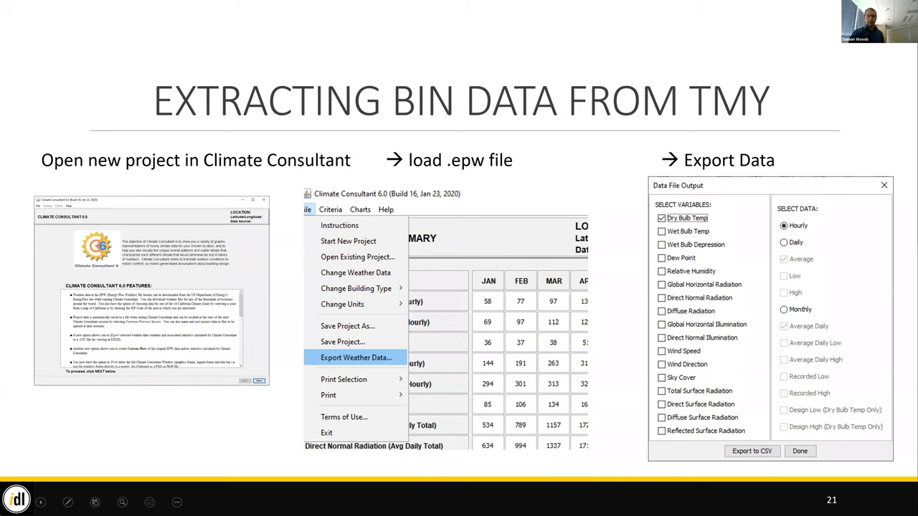
{"action": "key", "text": "Right"}
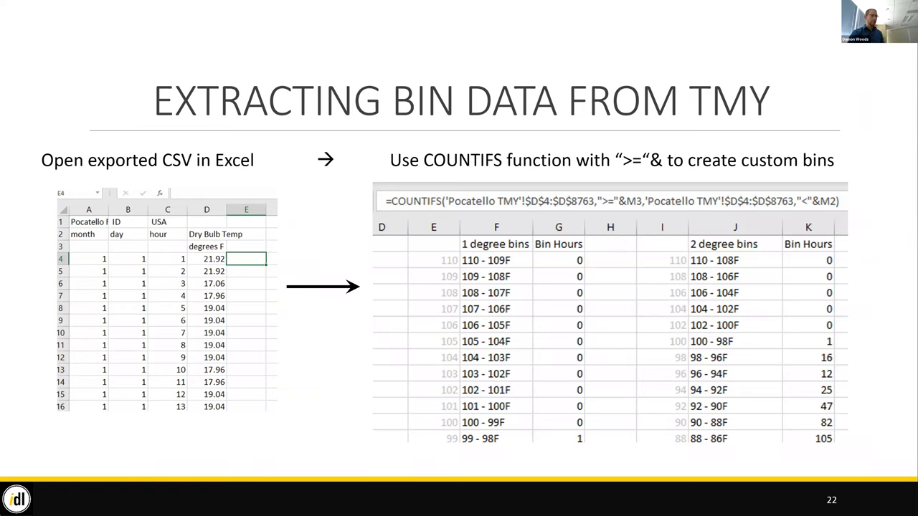
Step: Switch to the Pocatello bin temperatures workbook in Excel, view the hourly Pocatello TMY data, and return to the Temperature Bins sheet
{"action": "key", "text": "alt+Tab"}
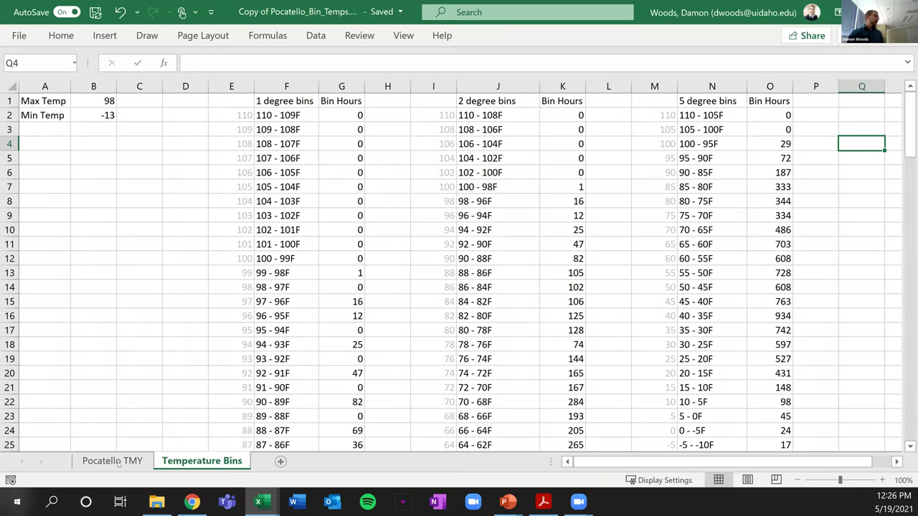
{"action": "left_click", "coordinate": [115, 463]}
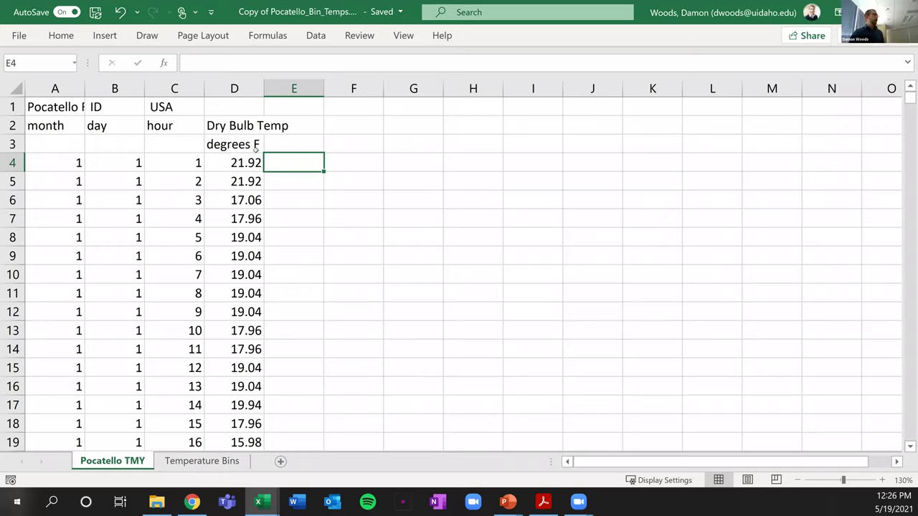
{"action": "left_click", "coordinate": [225, 461]}
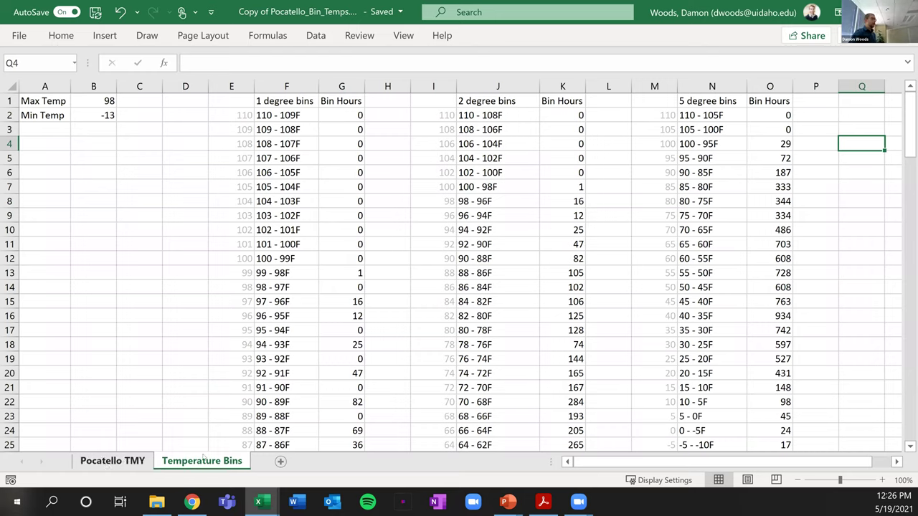
Step: Inspect the COUNTIFS formula and its referenced cells in G2 for the 110 - 109F bin, and return to the PowerPoint slideshow
{"action": "left_click", "coordinate": [132, 141]}
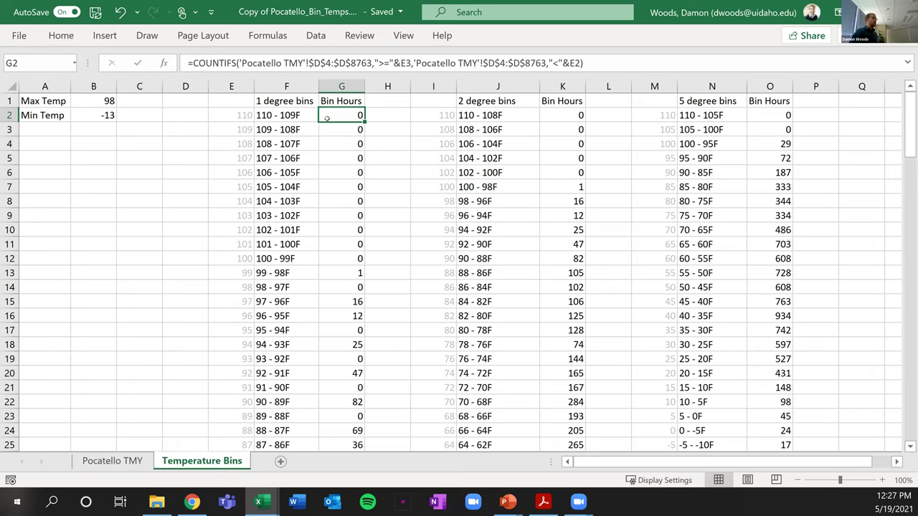
{"action": "left_click", "coordinate": [632, 61]}
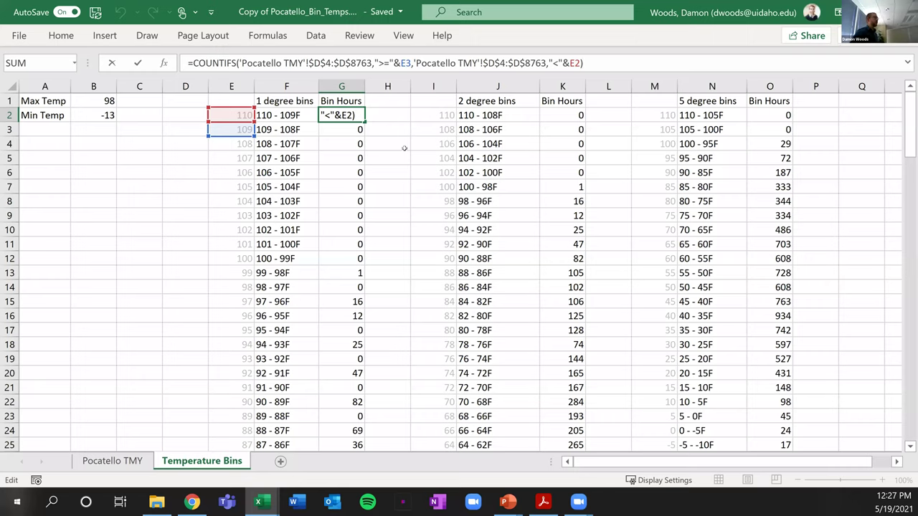
{"action": "key", "text": "Return"}
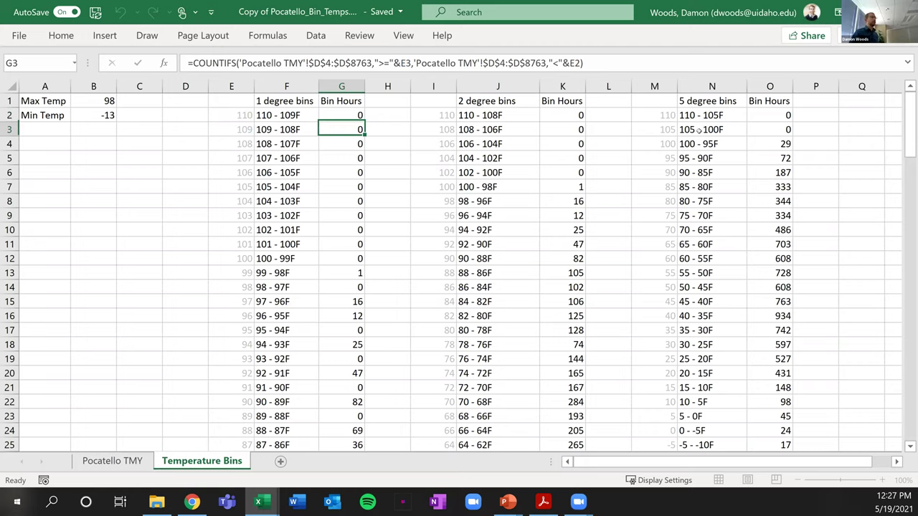
{"action": "key", "text": "Down"}
{"action": "key", "text": "Right"}
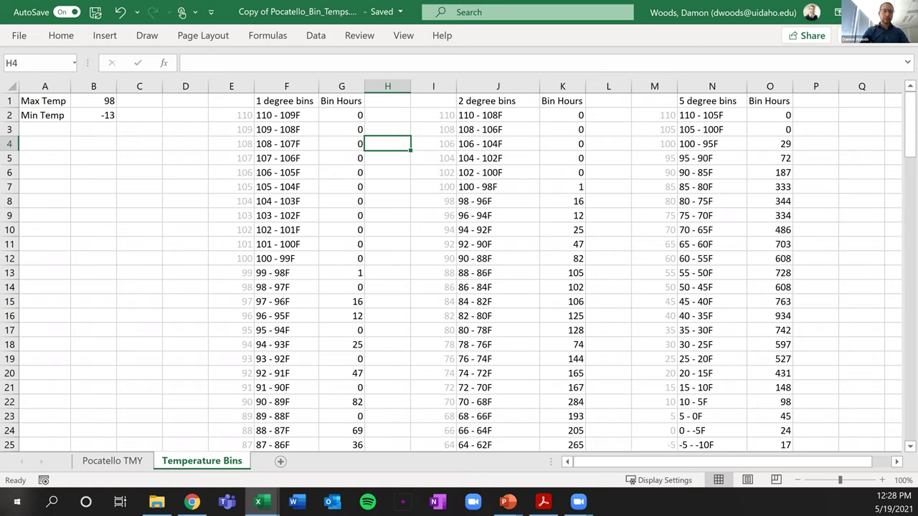
{"action": "key", "text": "alt+Tab"}
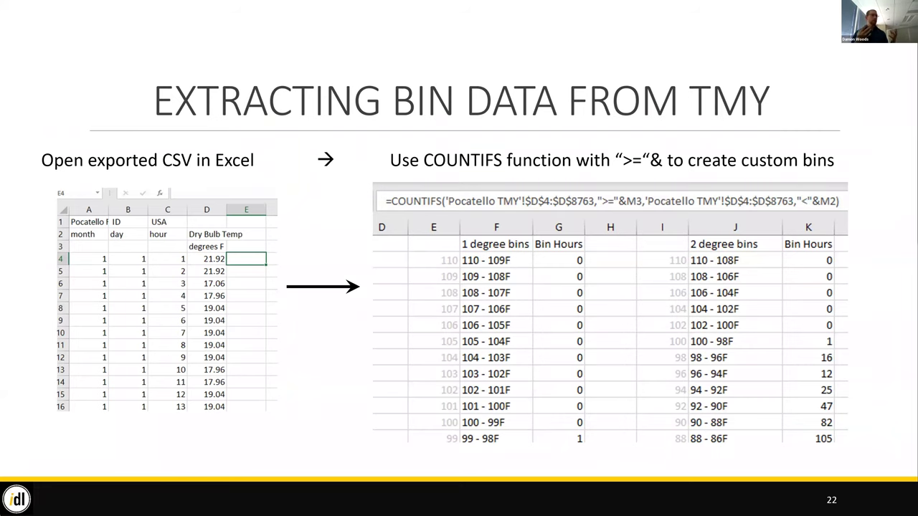